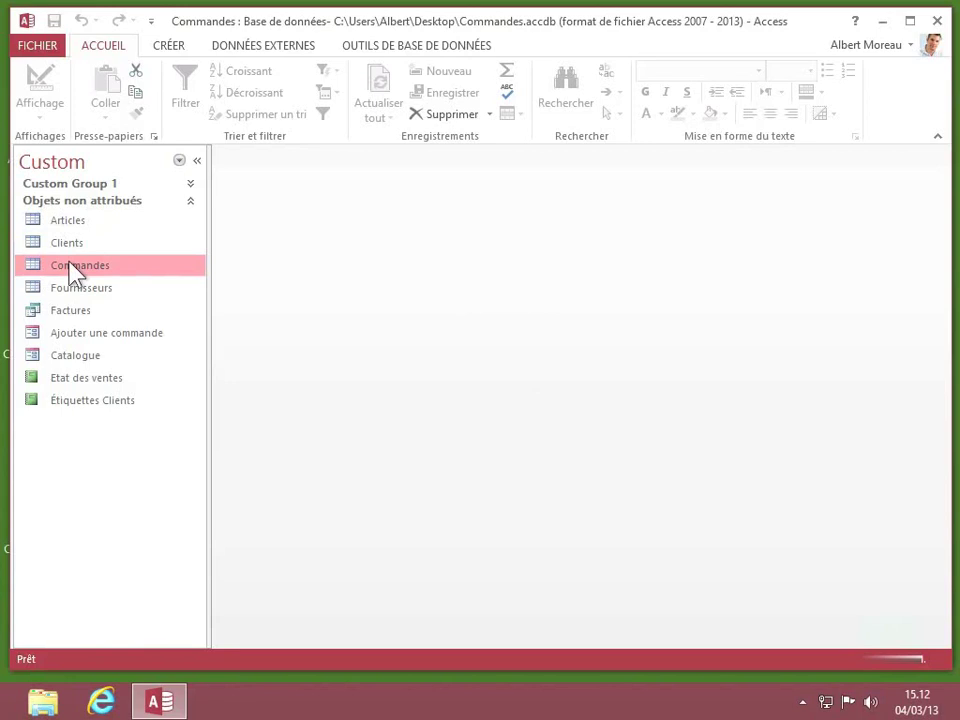
Step: Create a form from the Commandes table and switch it to design view
click(170, 52)
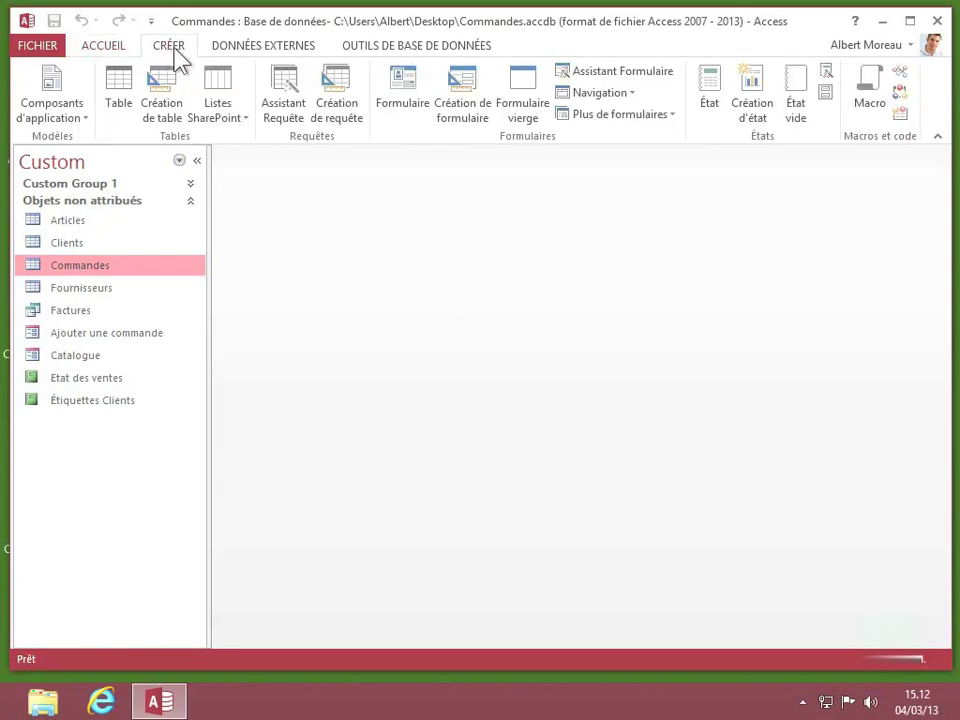
click(402, 92)
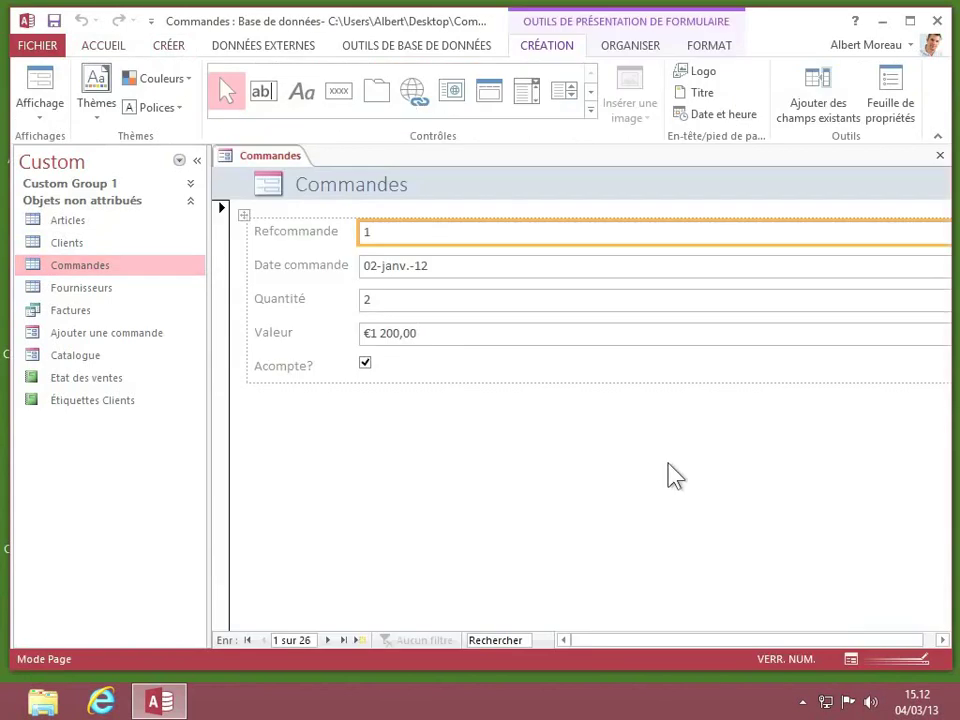
click(921, 662)
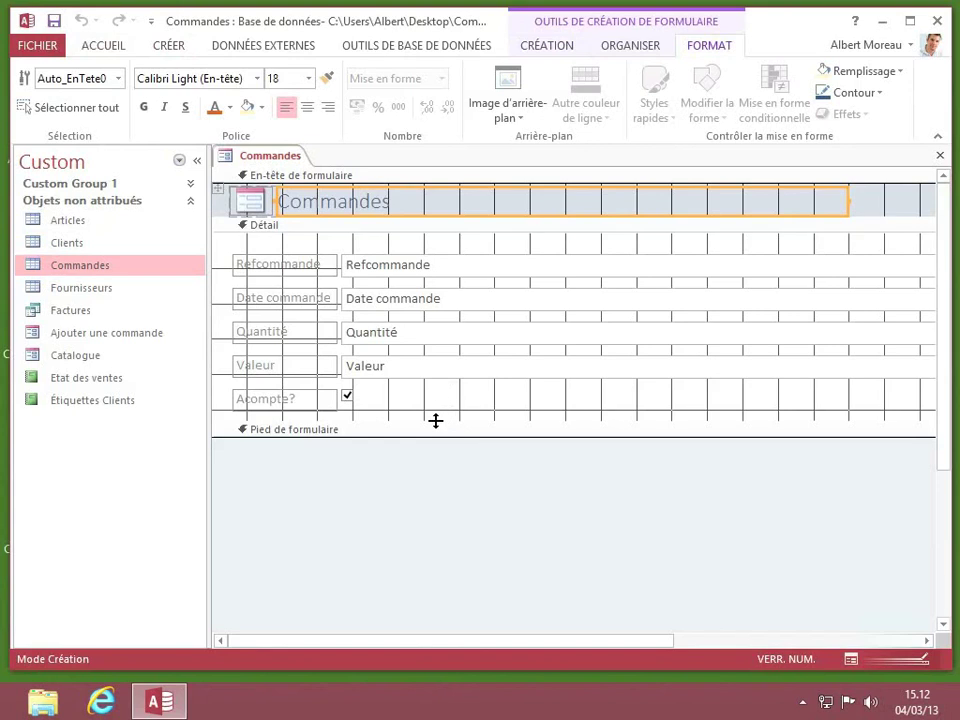
Step: Extend the form's detail section downward and draw a command button below the Acompte? check box
drag(435, 421, 430, 554)
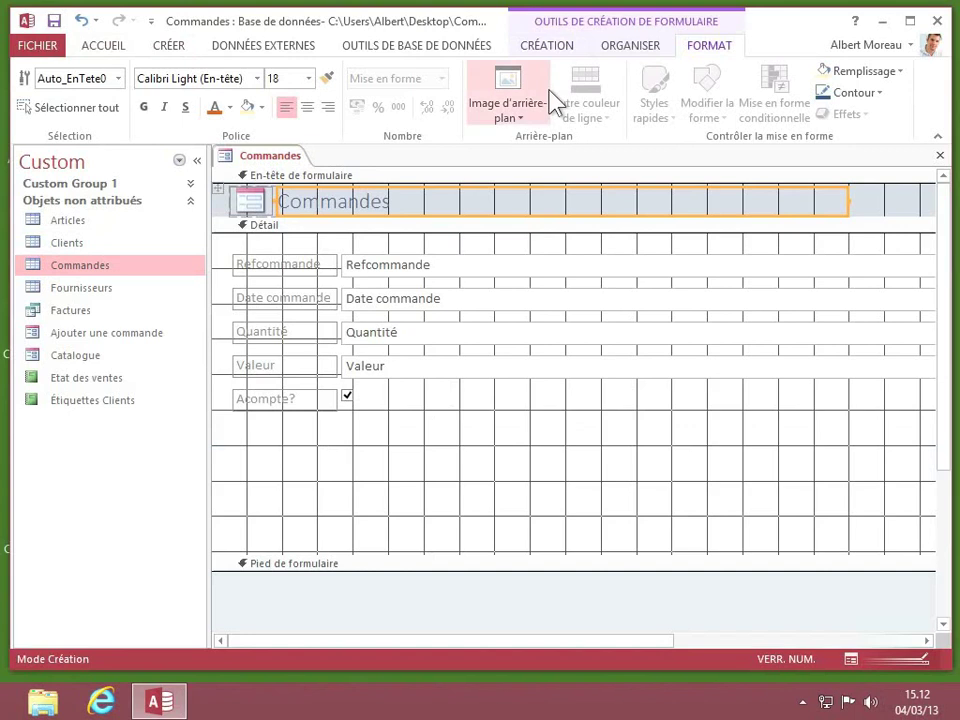
click(547, 46)
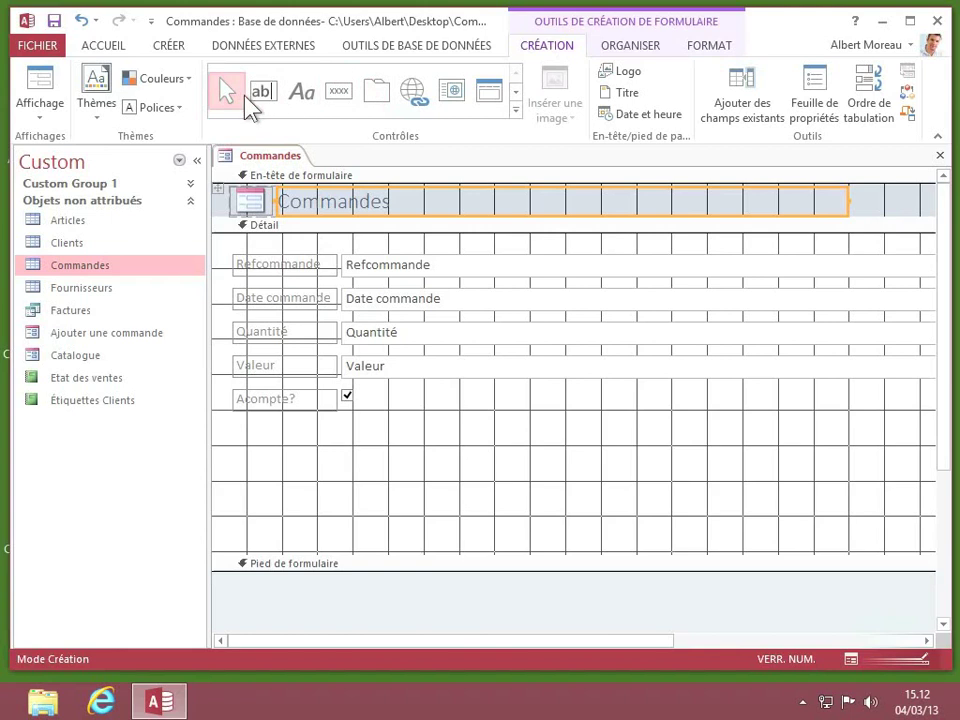
click(344, 97)
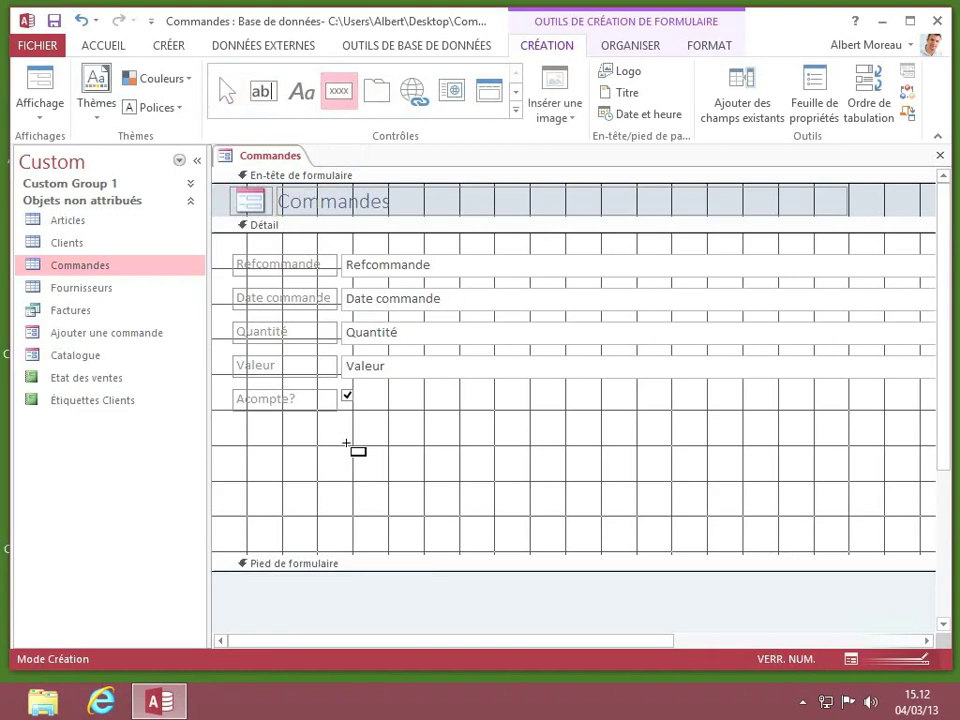
drag(346, 443, 397, 491)
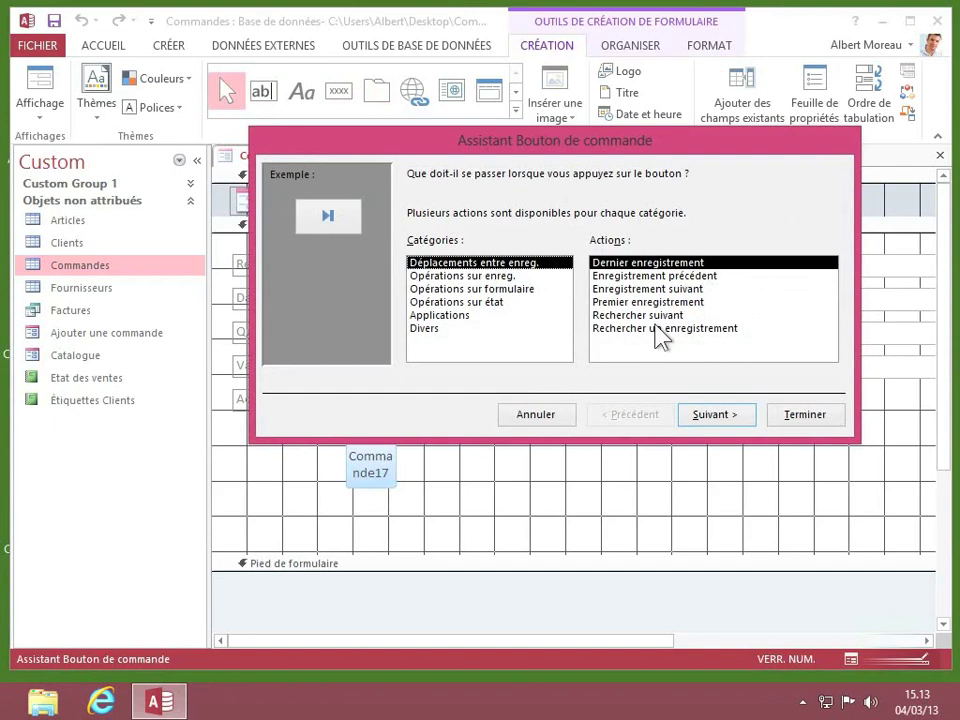
Step: Review the actions offered by the other command button categories, from Opérations sur enreg. to Divers
click(457, 276)
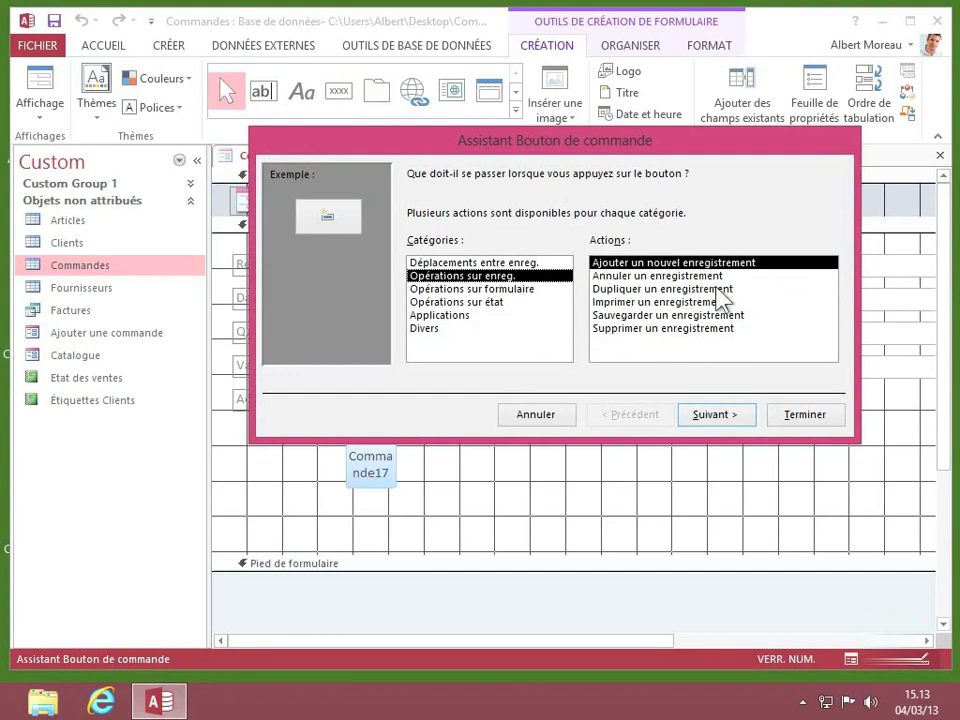
click(458, 290)
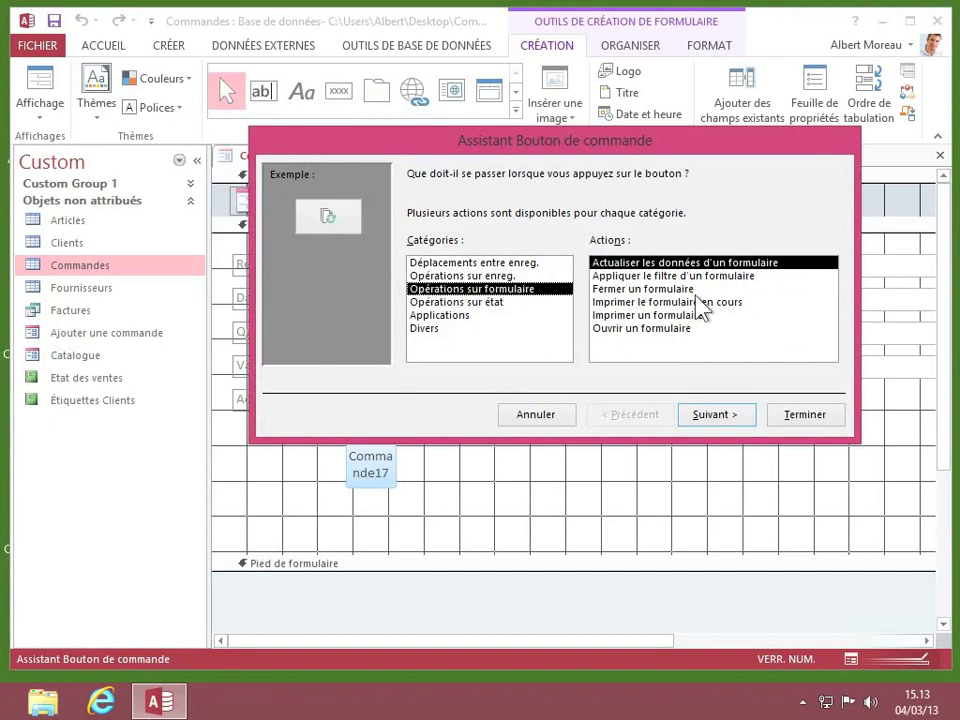
click(474, 302)
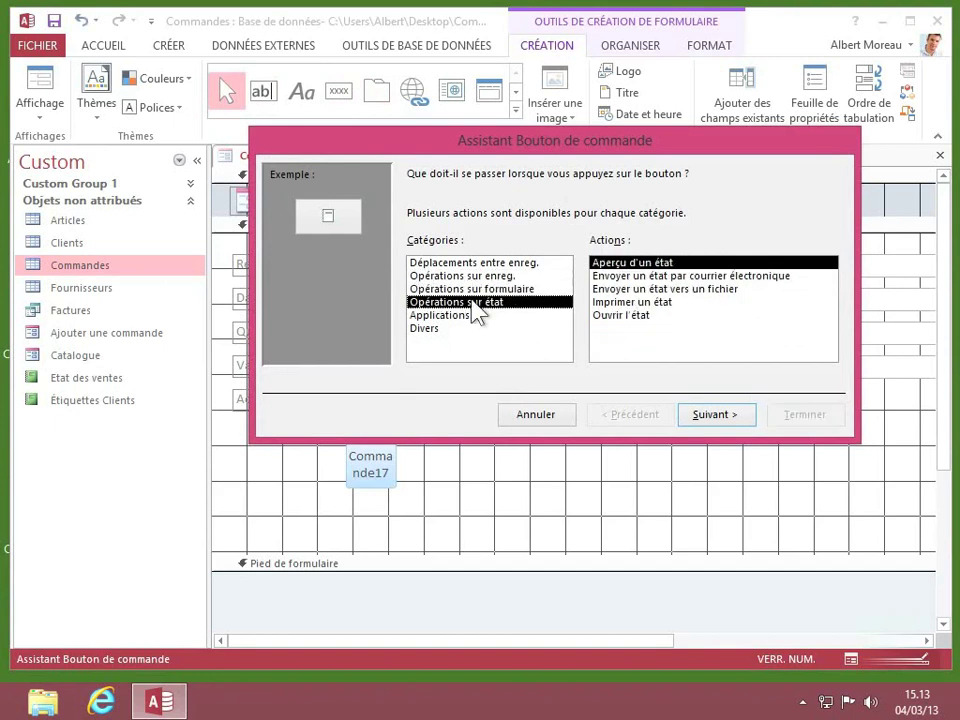
click(455, 315)
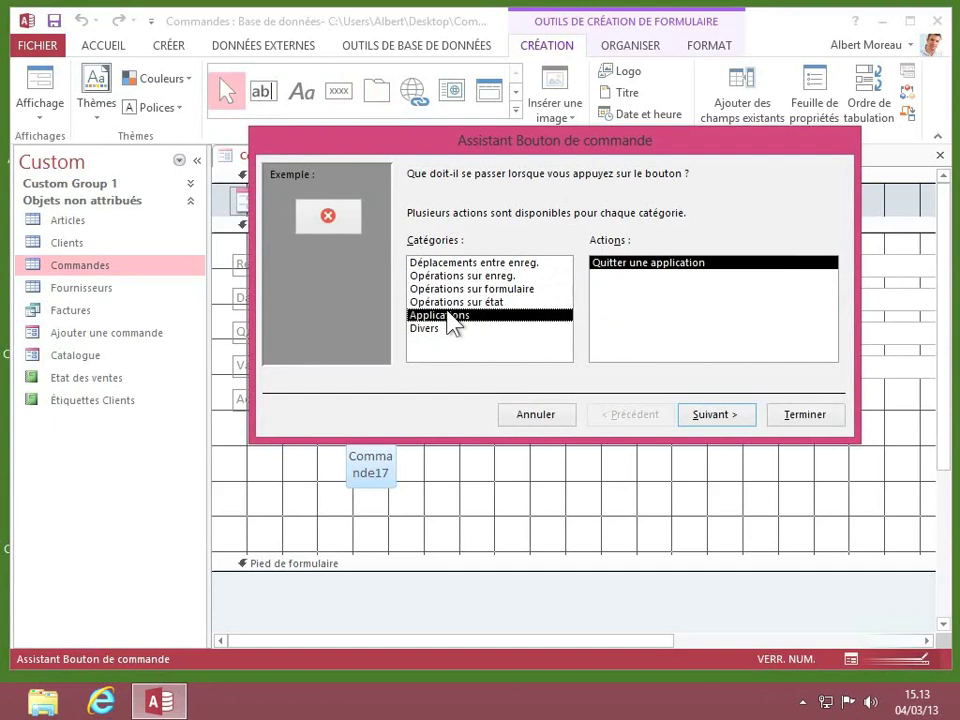
click(428, 329)
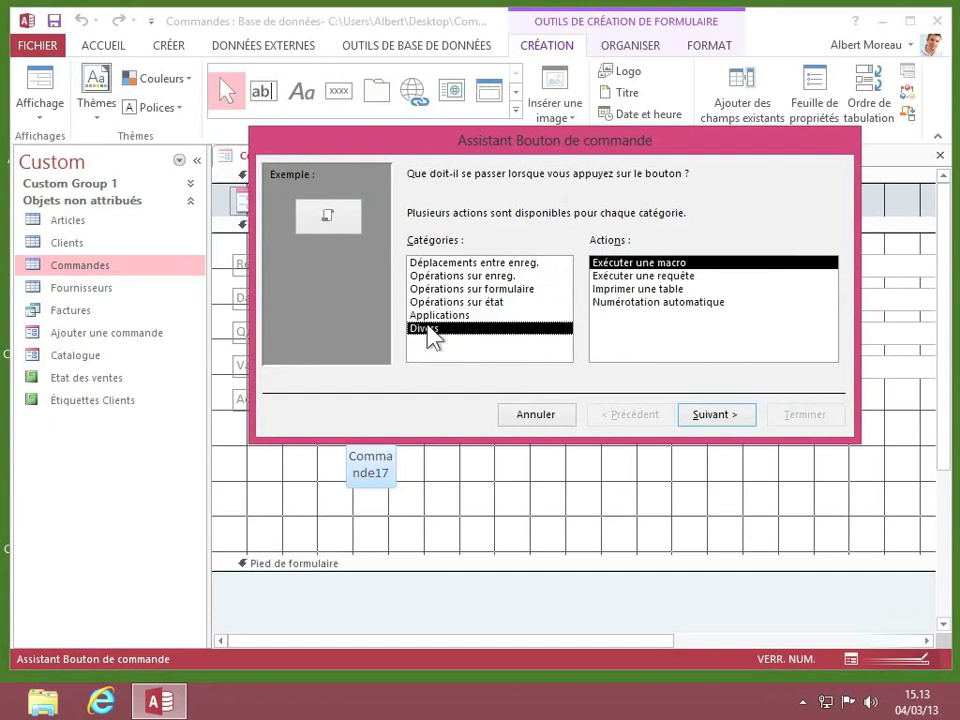
Step: Assign the Enregistrement suivant action from the Déplacements entre enreg. category to the command button
click(503, 262)
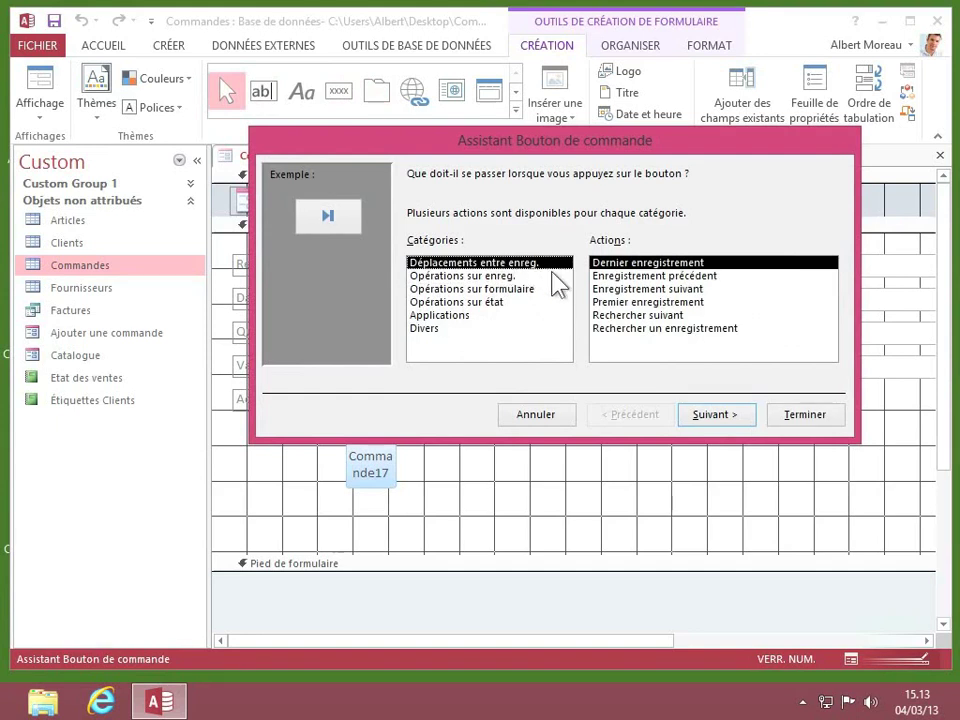
click(646, 289)
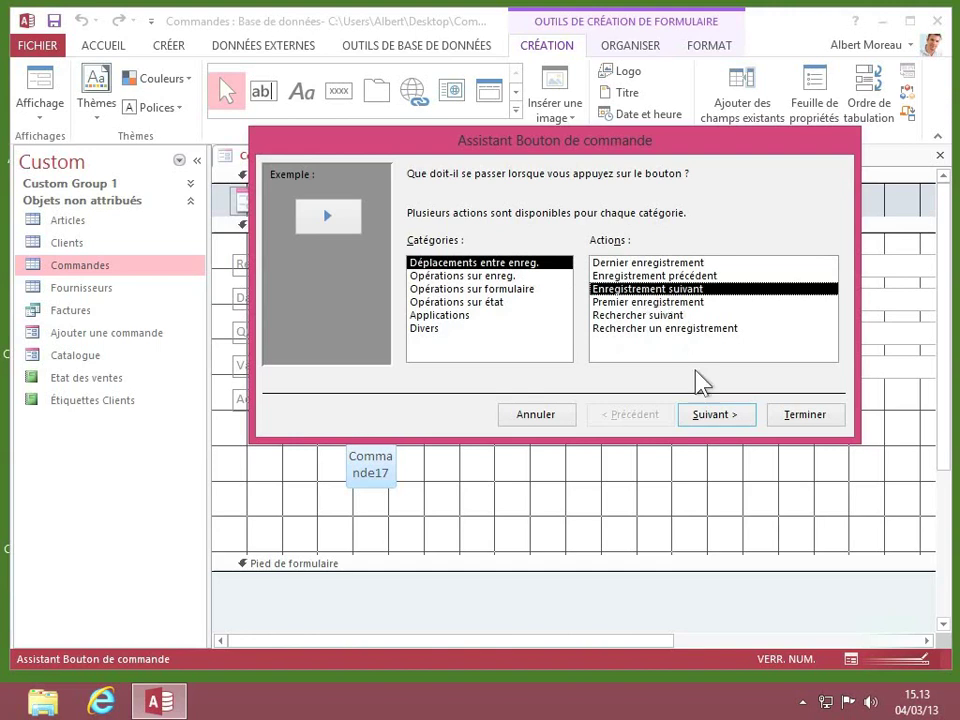
click(722, 414)
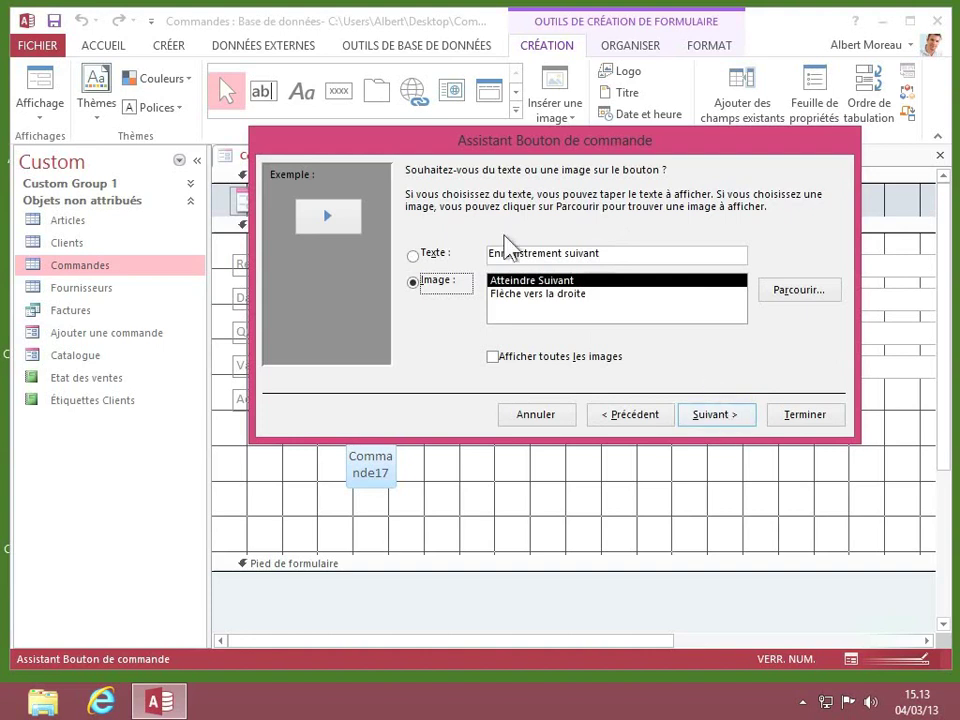
Step: Compare the text and image options for the button, and choose the image Flèche vers la droite
click(414, 258)
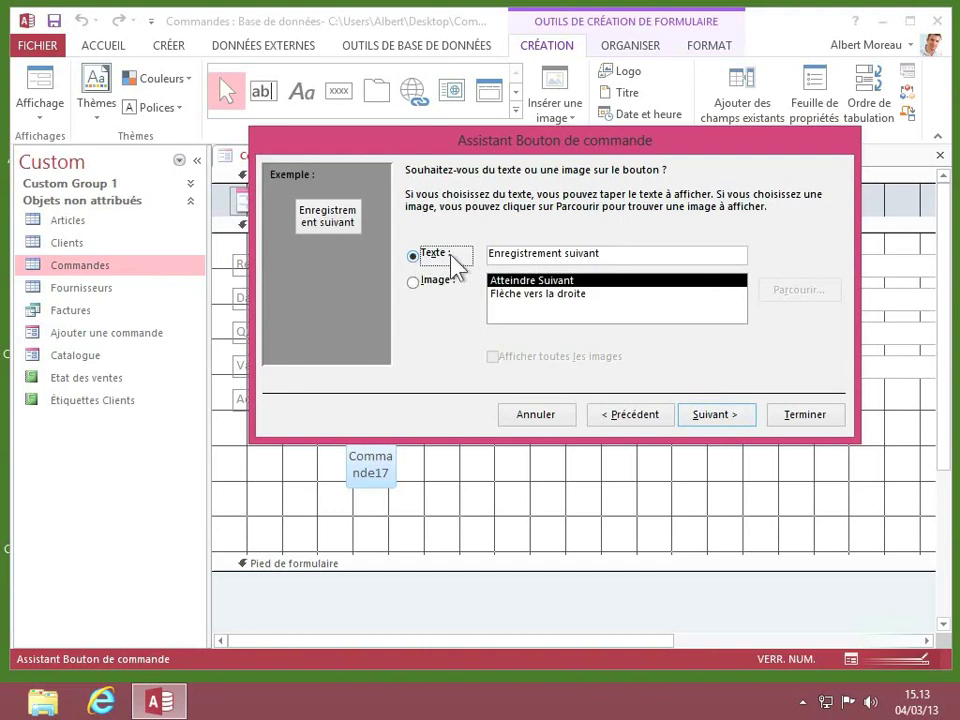
click(611, 258)
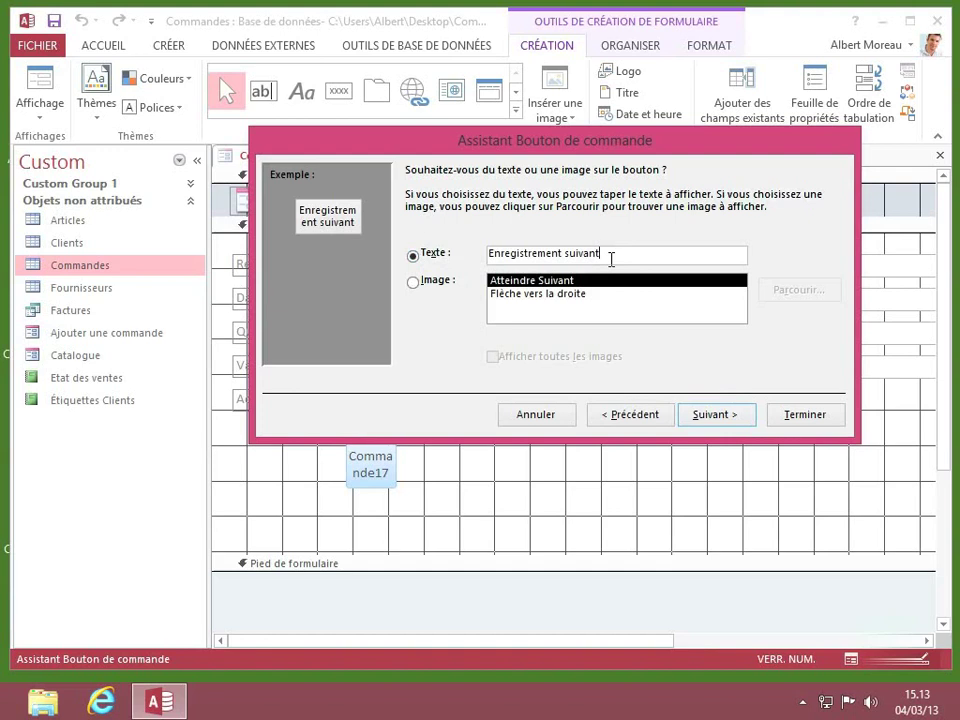
click(413, 283)
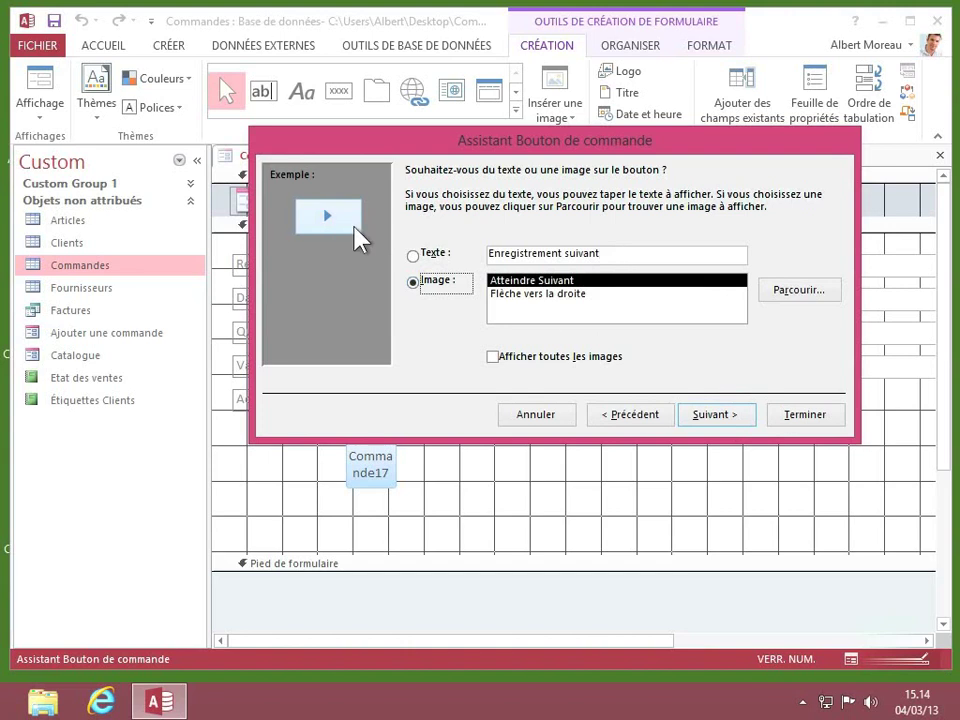
key(Tab)
click(541, 294)
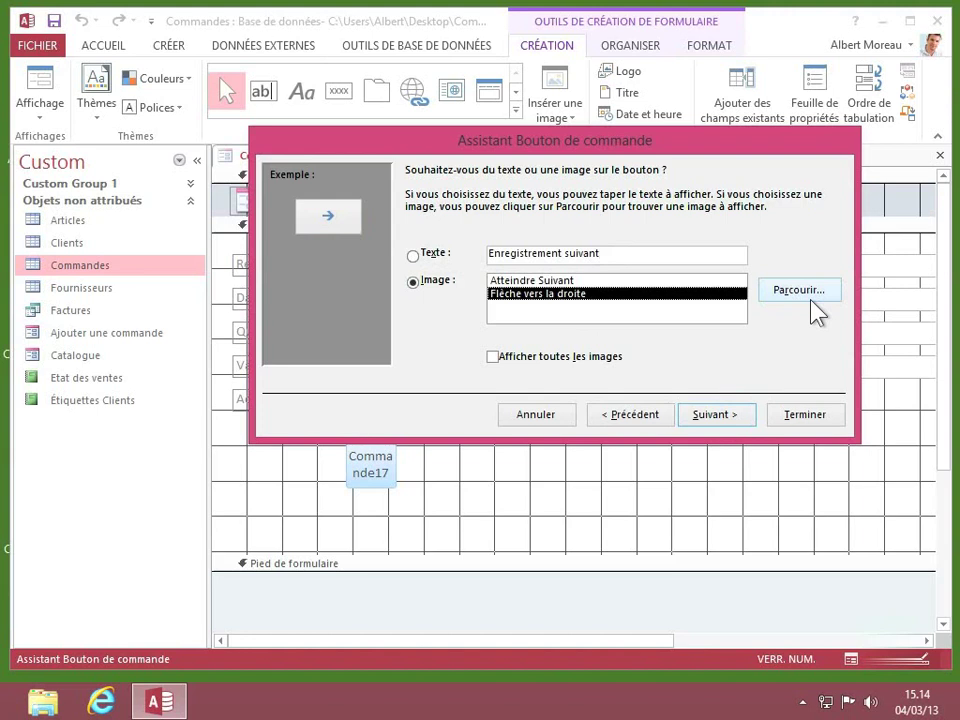
click(716, 418)
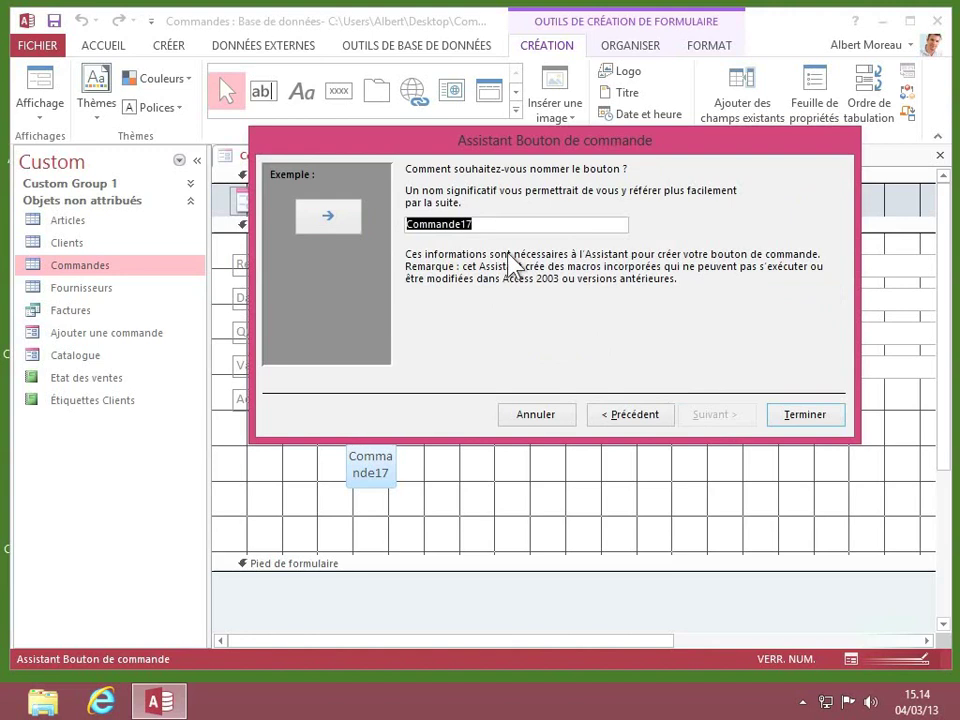
Step: Name the button "Enregistrement suivant" and finish creating it
text(En)
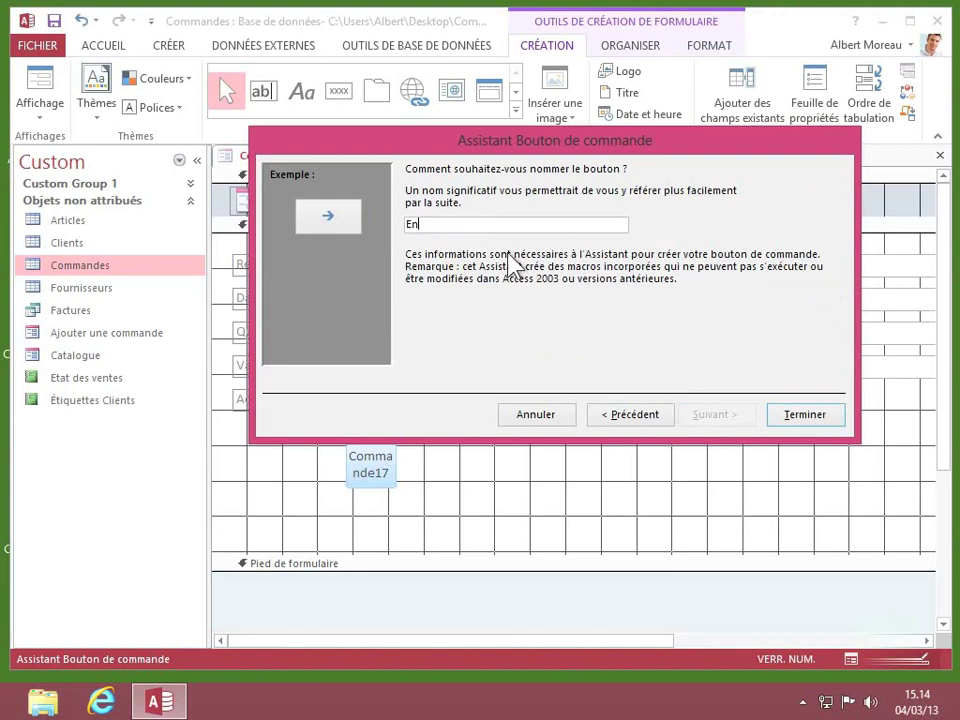
text(registrement suivant)
click(812, 420)
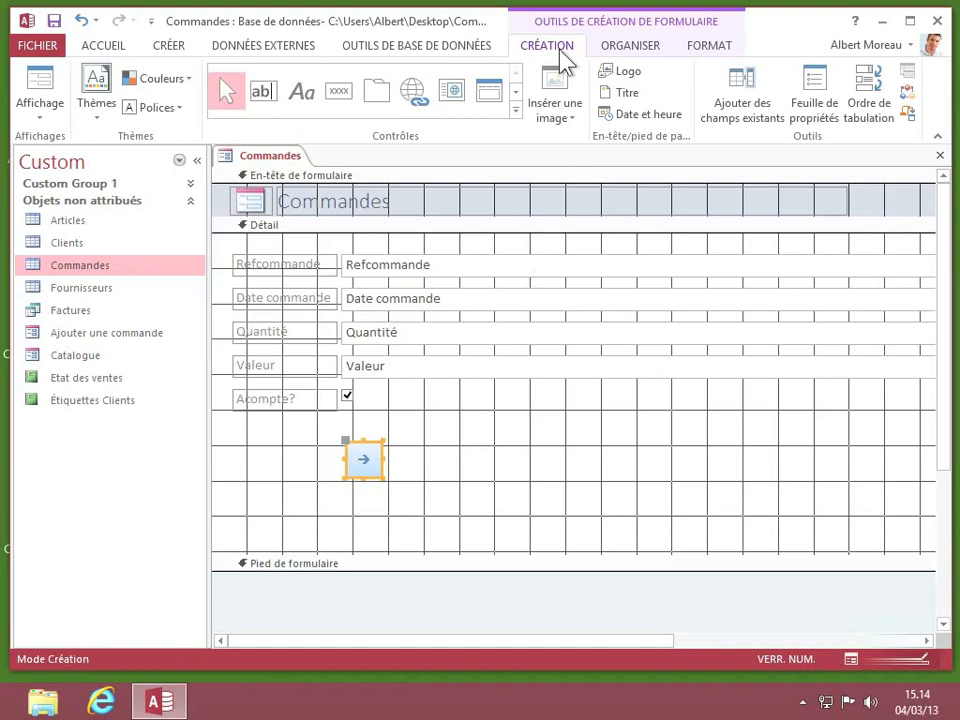
Step: Draw a second command button left of the arrow button and assign it the Ajouter un nouvel enregistrement action from Opérations sur enreg
click(343, 97)
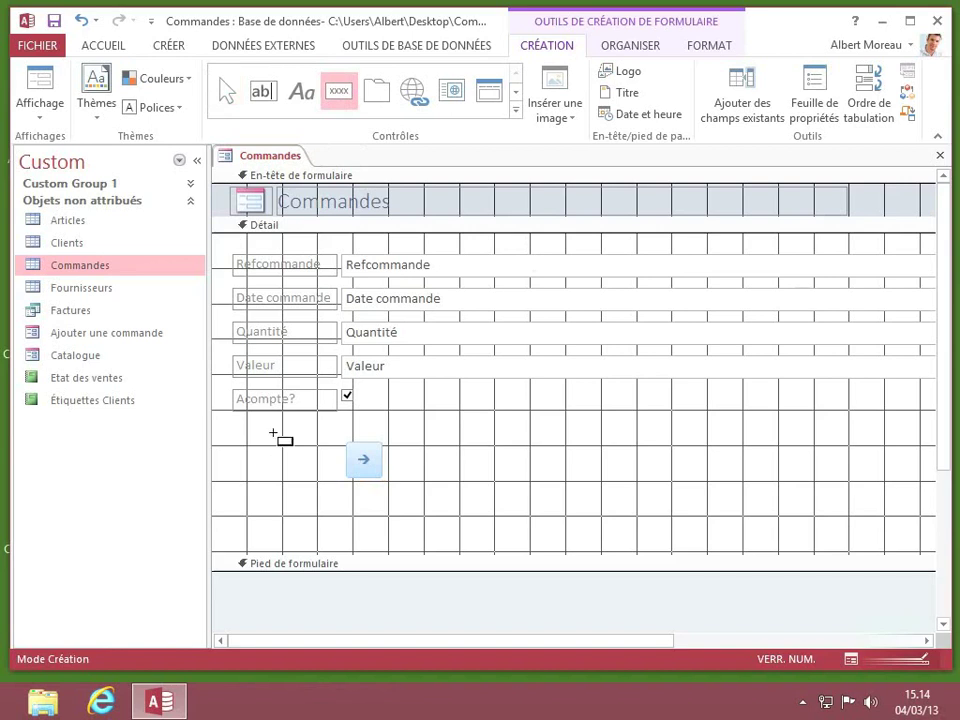
drag(268, 441, 326, 497)
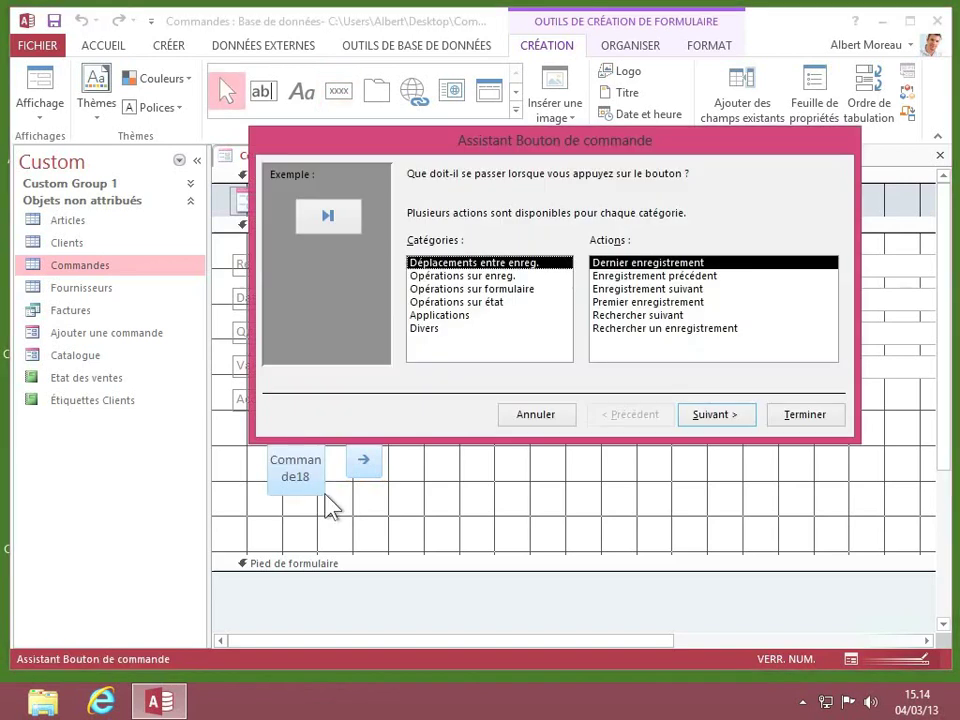
click(497, 277)
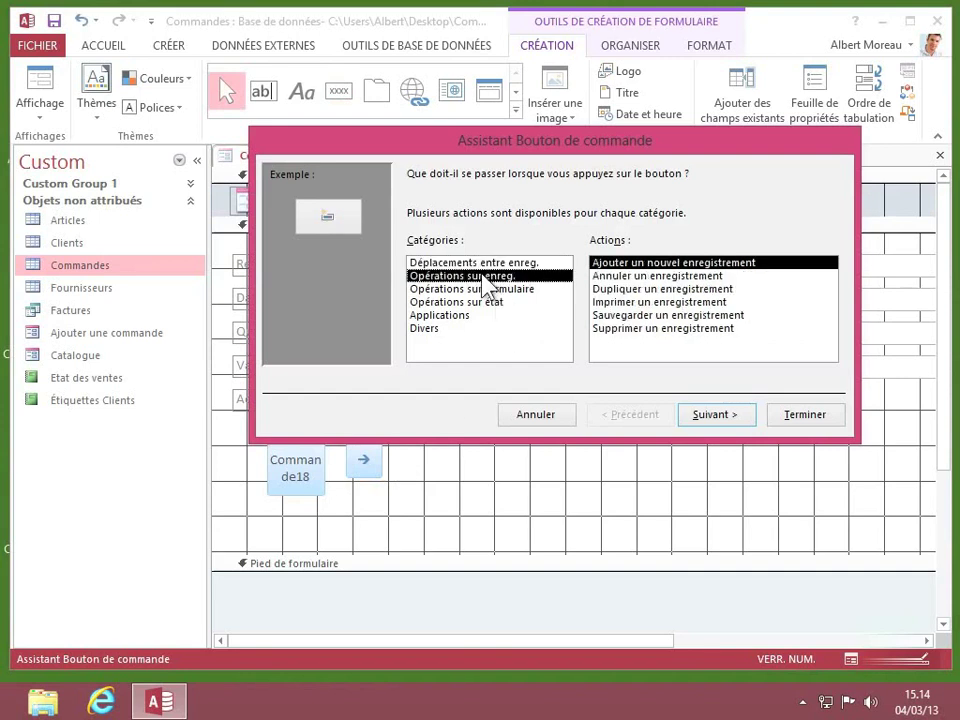
click(647, 265)
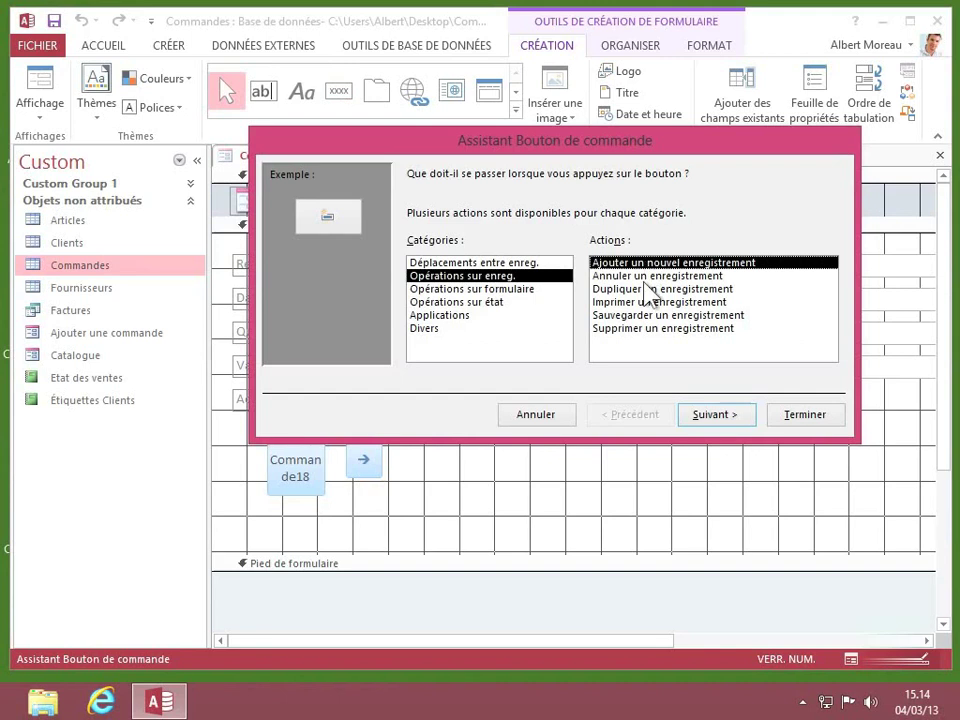
click(694, 424)
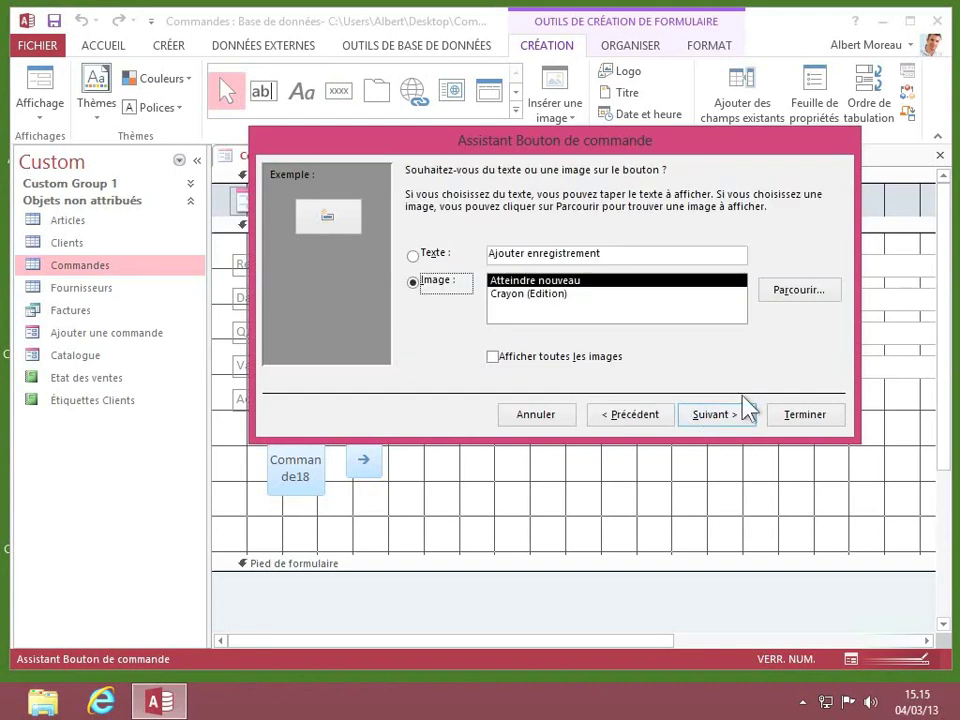
click(808, 296)
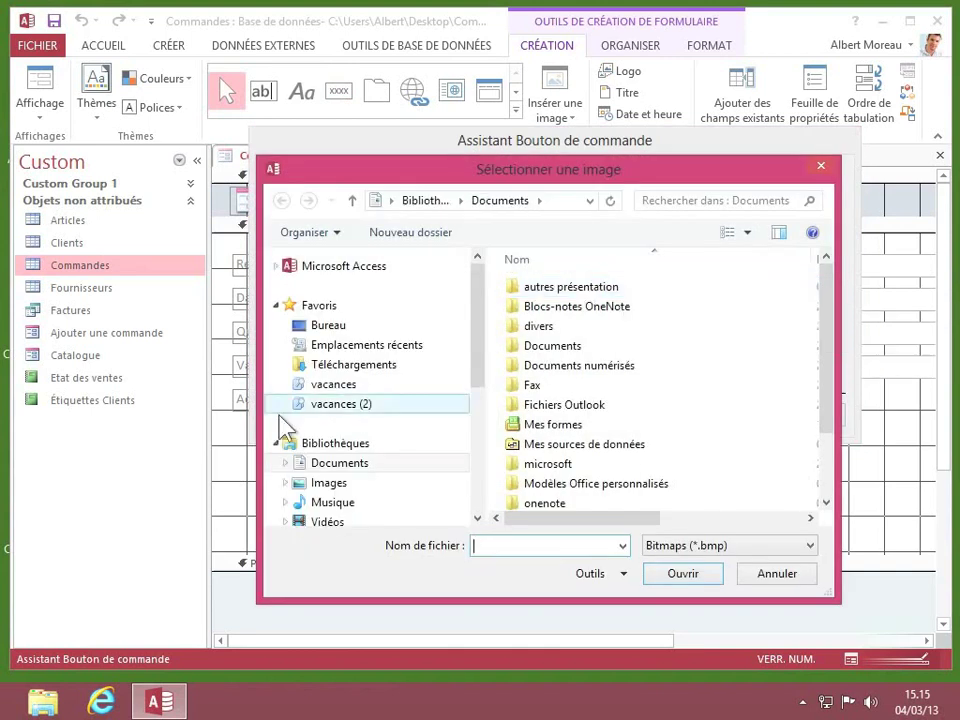
click(326, 485)
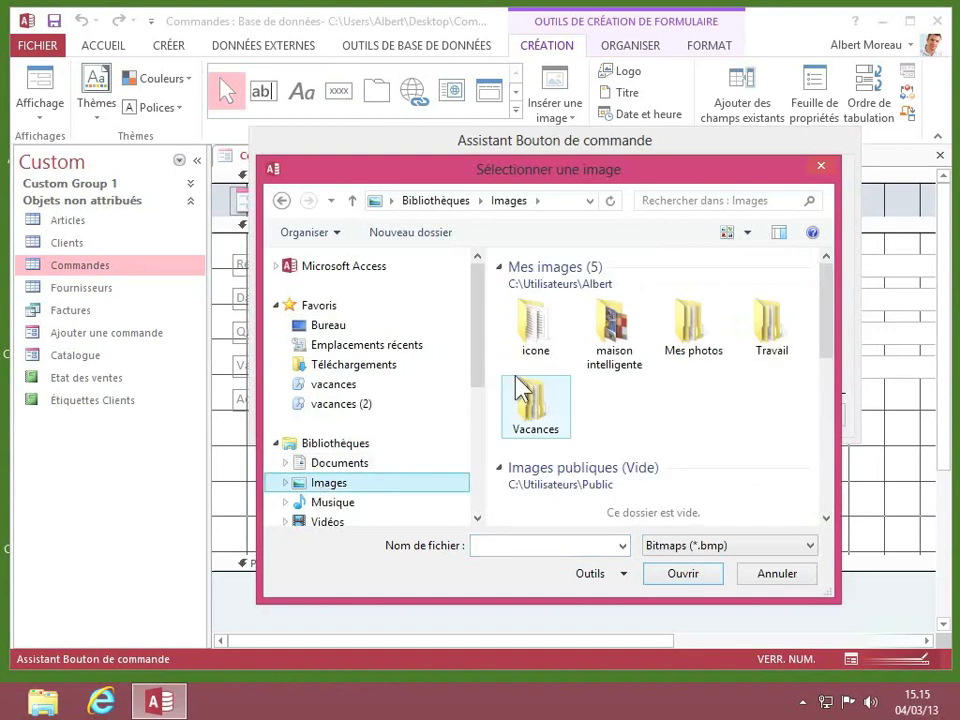
double_click(535, 340)
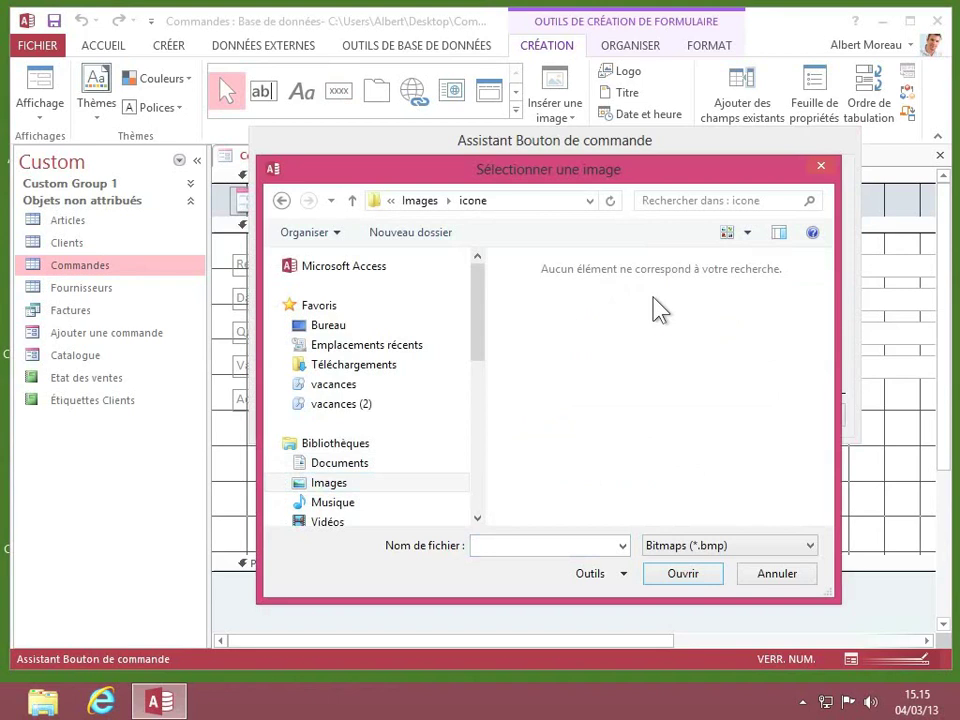
click(744, 556)
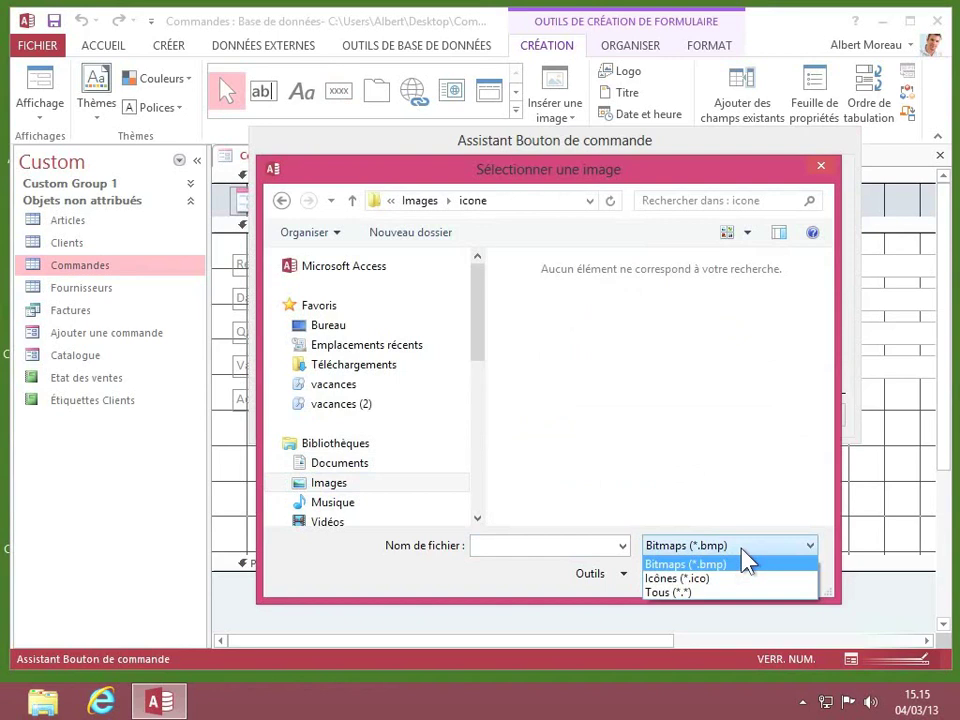
click(690, 580)
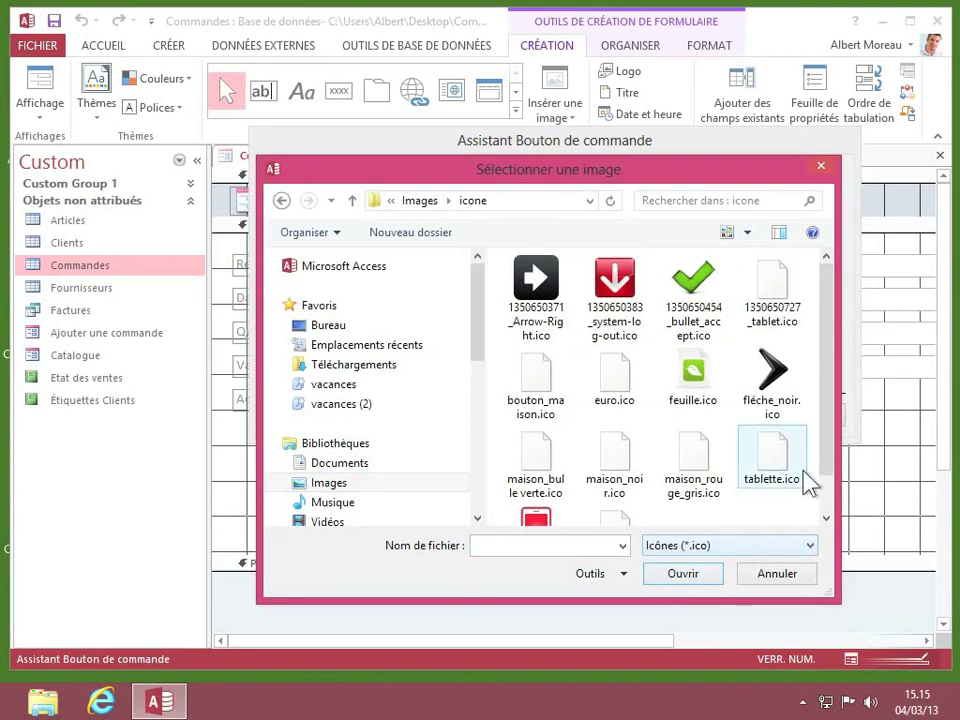
drag(826, 452, 836, 425)
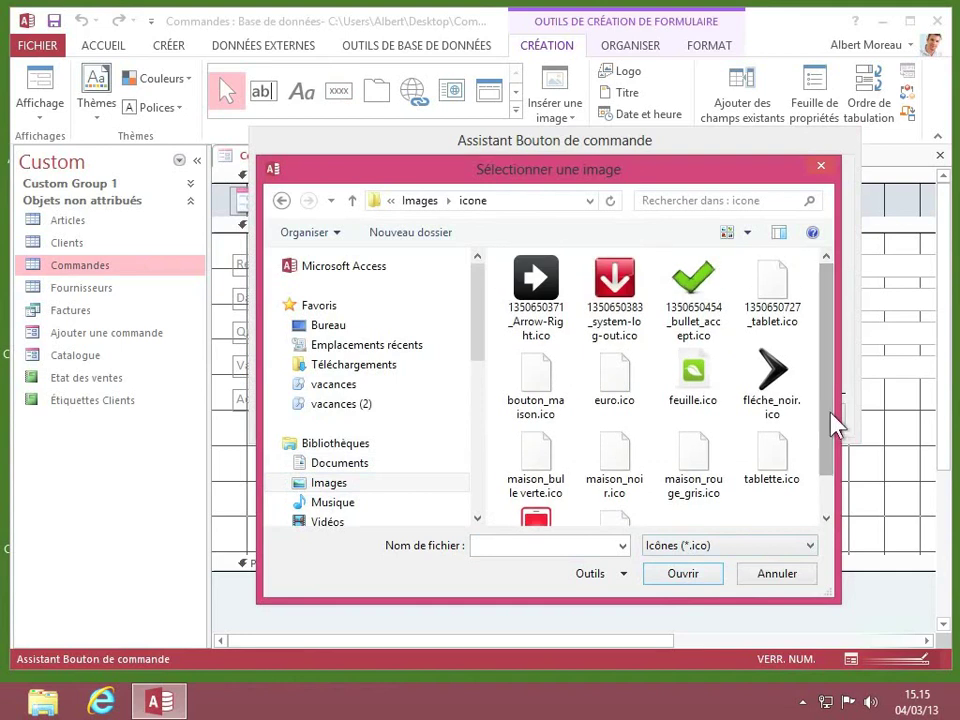
click(703, 285)
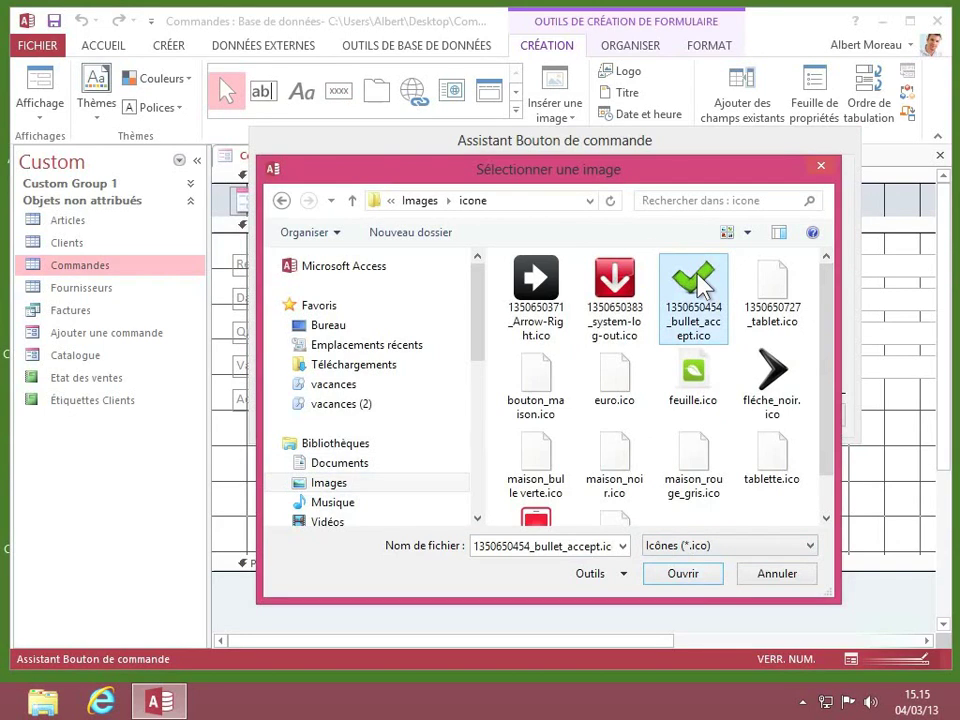
click(680, 578)
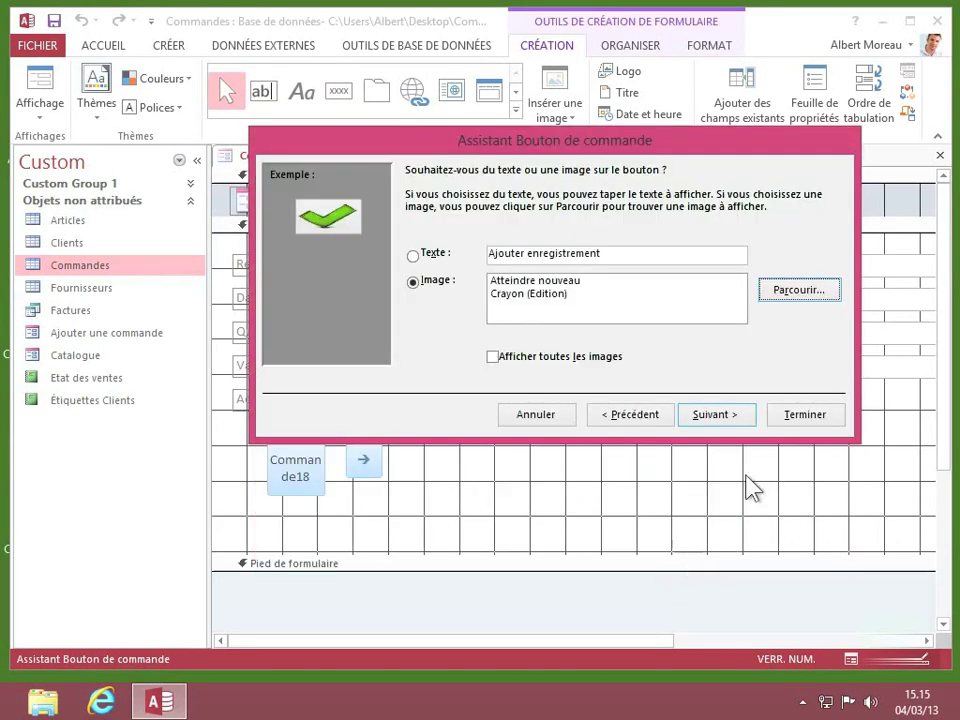
Step: Finish creating the check-mark button with the name "Nouvel enregistrement" and move it to the right of the arrow button
click(733, 418)
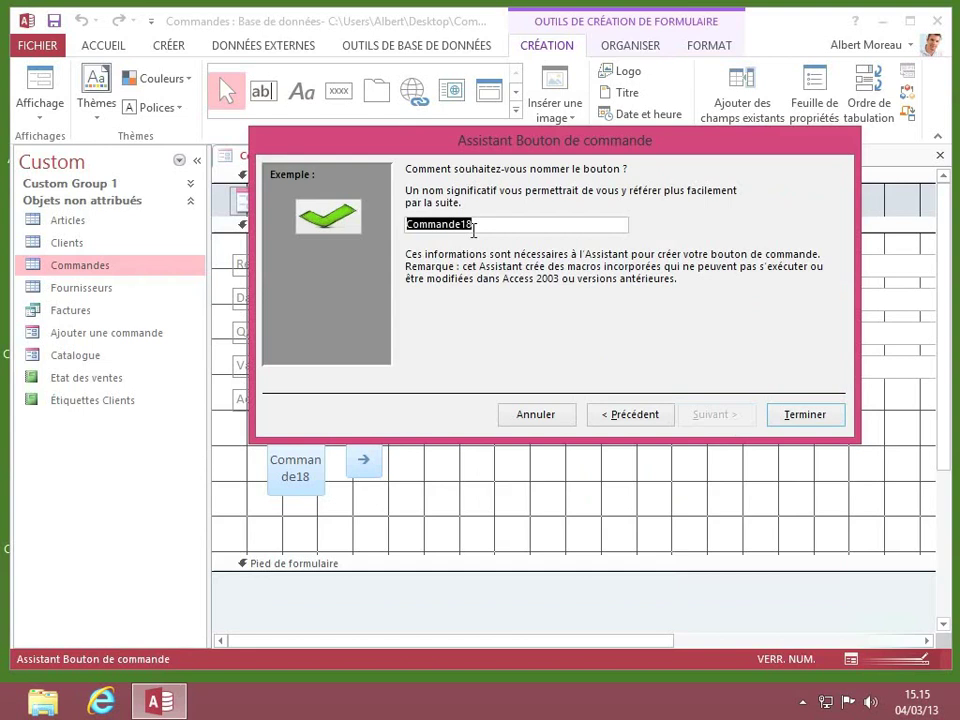
text(Nouvel enre)
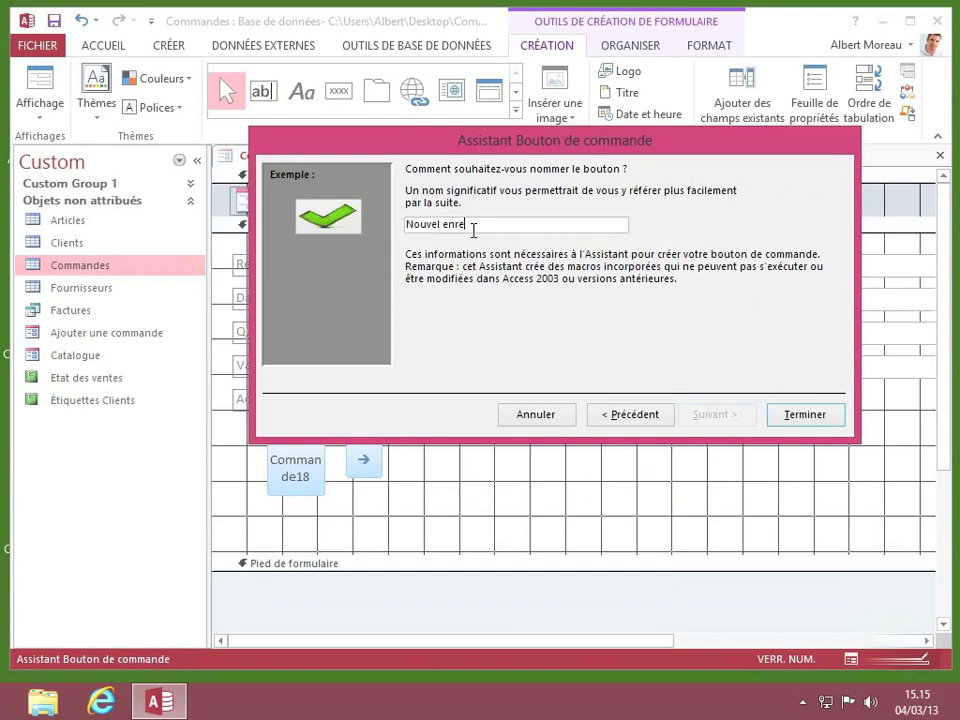
text(gistrement)
click(800, 416)
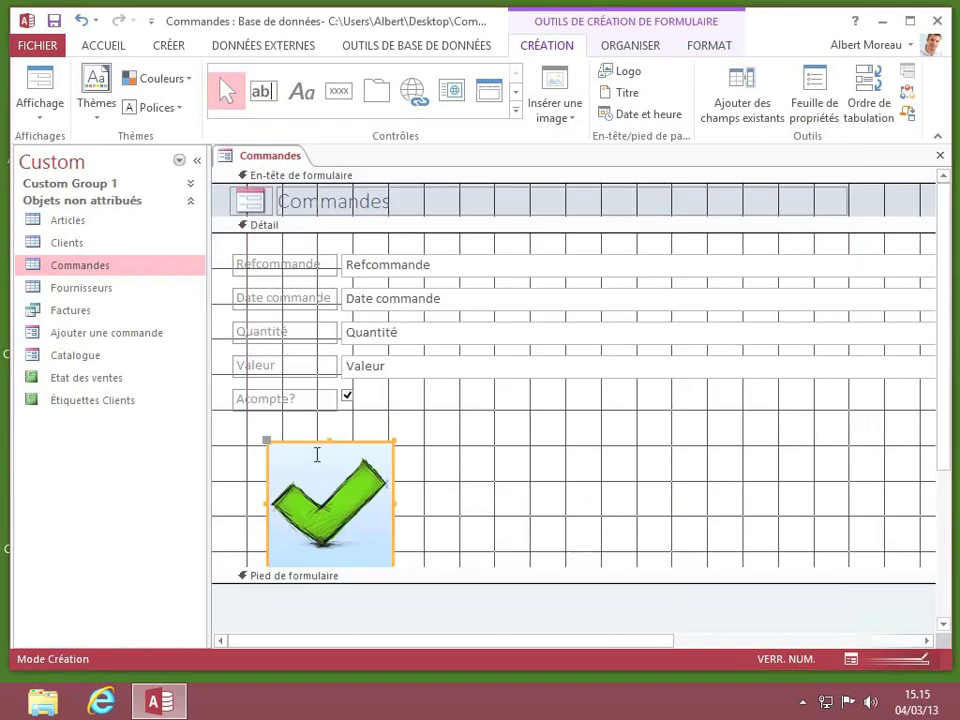
drag(343, 444, 490, 420)
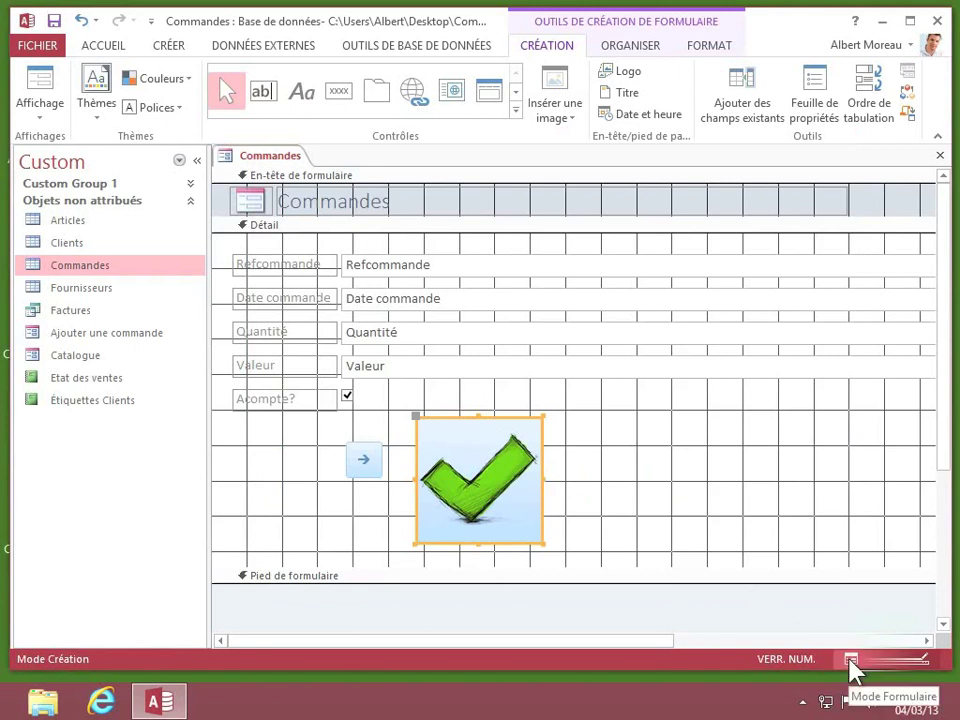
Step: Test both buttons in Form view: advance four records with the arrow button and start a new record with the check-mark button
click(851, 660)
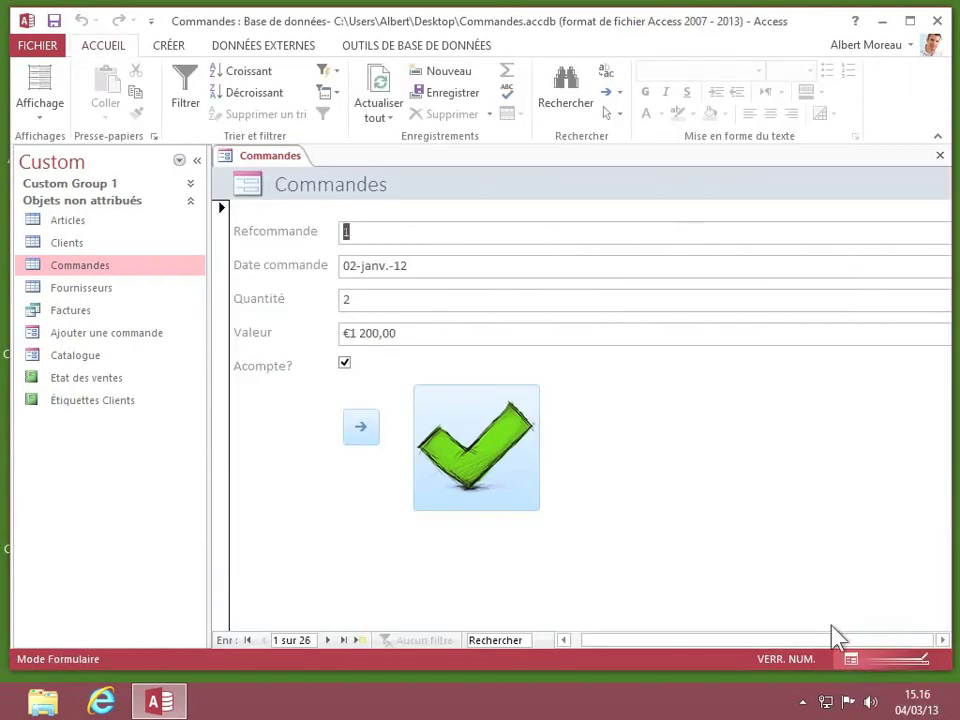
click(361, 428)
click(361, 428)
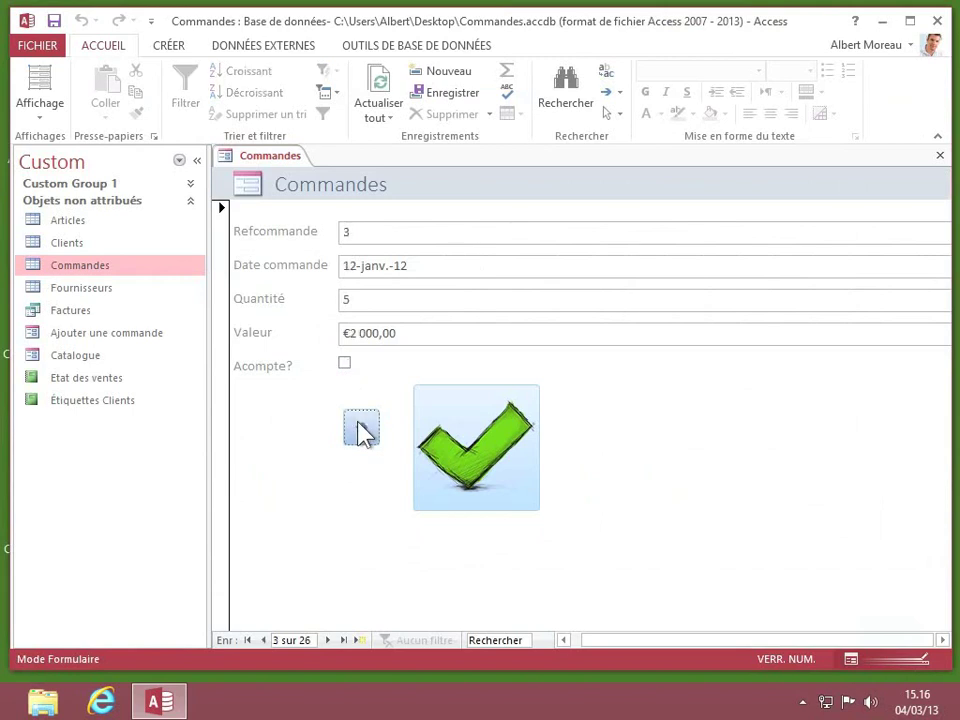
click(361, 428)
click(361, 428)
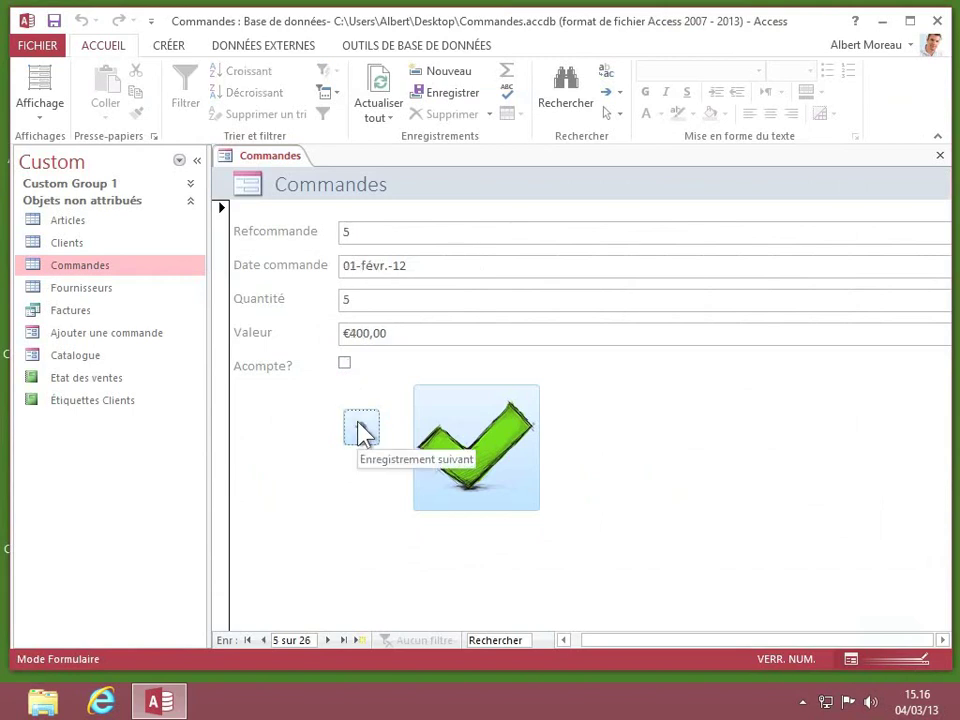
click(497, 450)
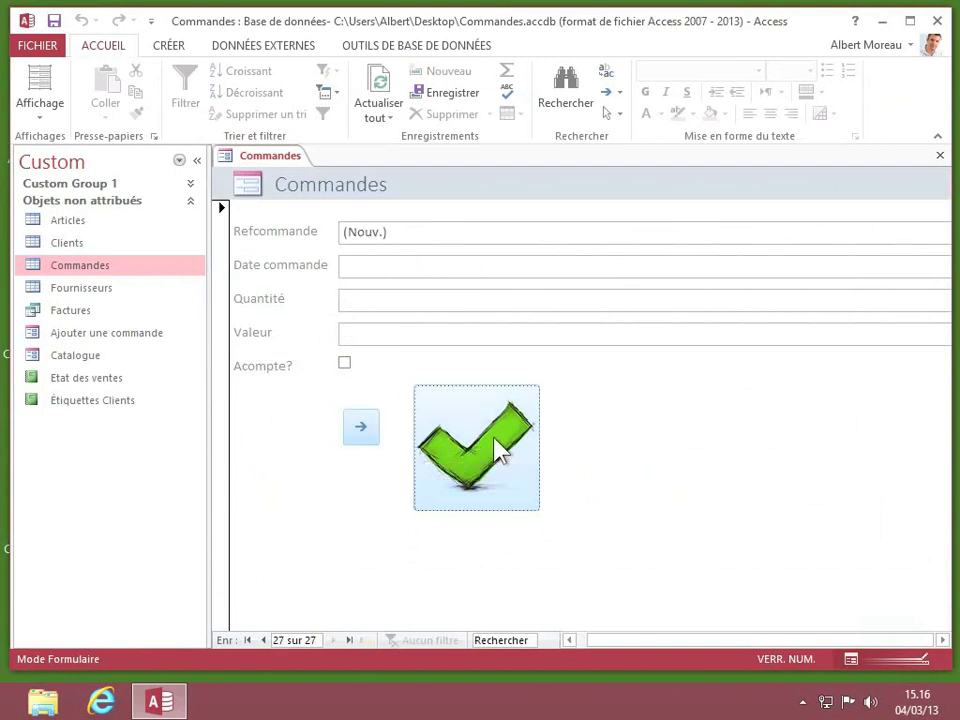